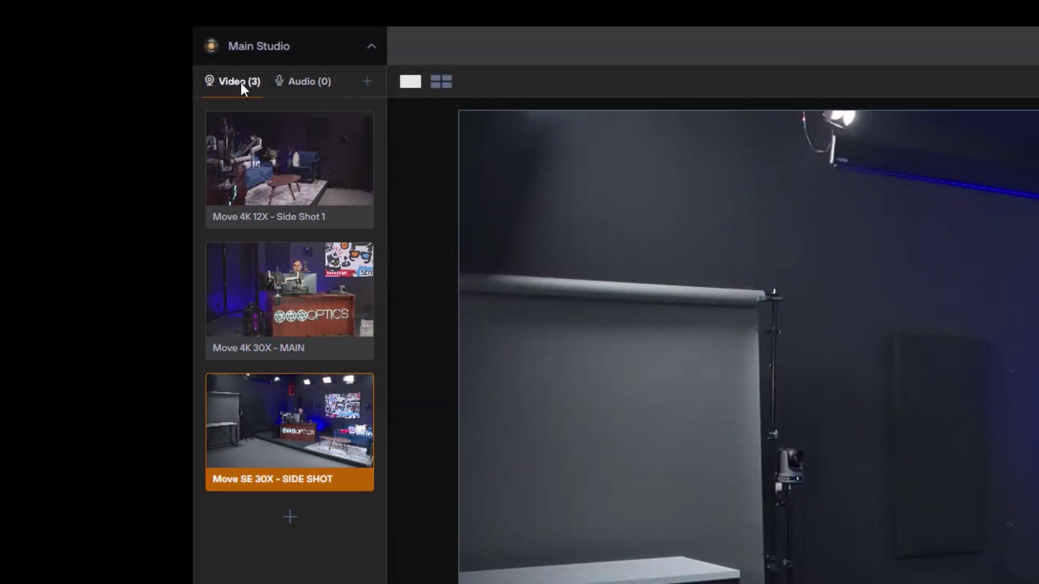
Step: Switch between the Audio and Video source tabs to compare the studio's sources
click(304, 83)
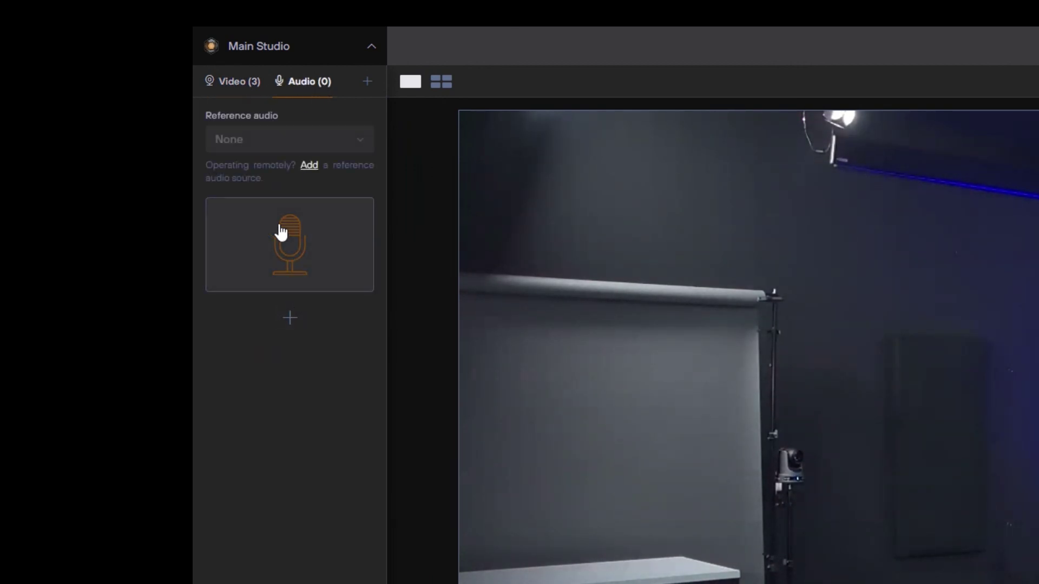
click(242, 90)
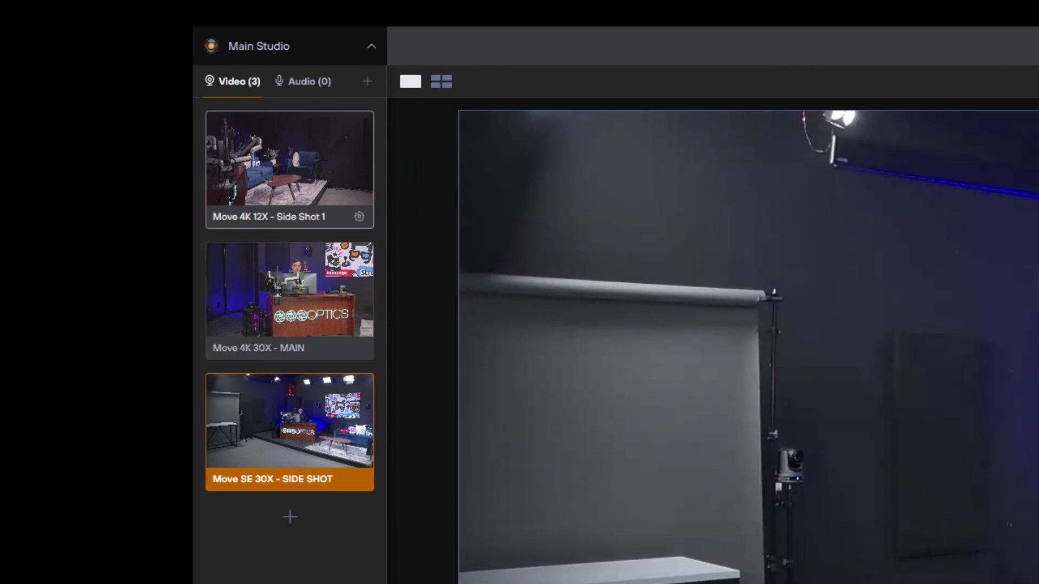
click(331, 82)
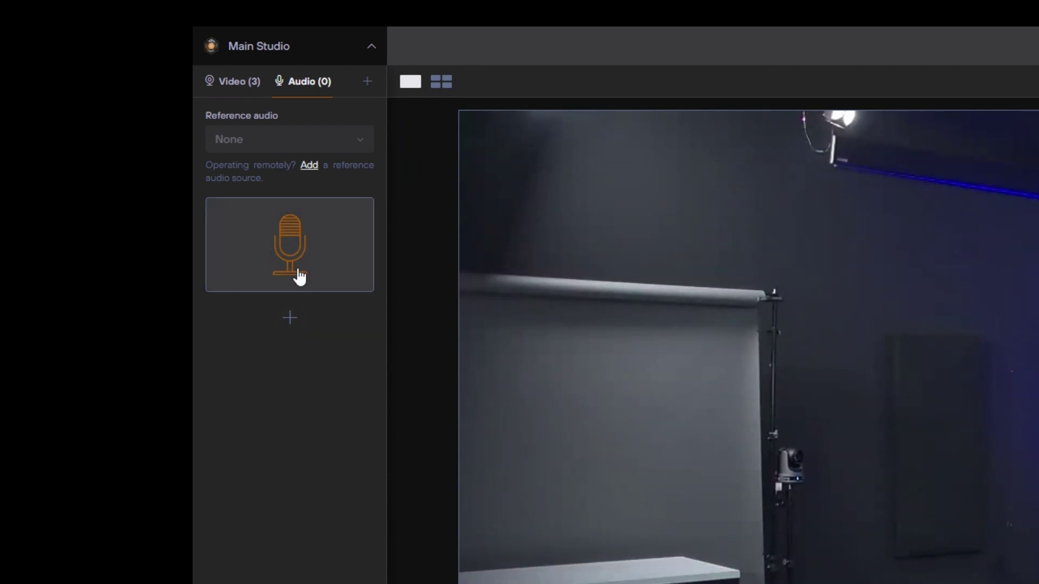
click(236, 84)
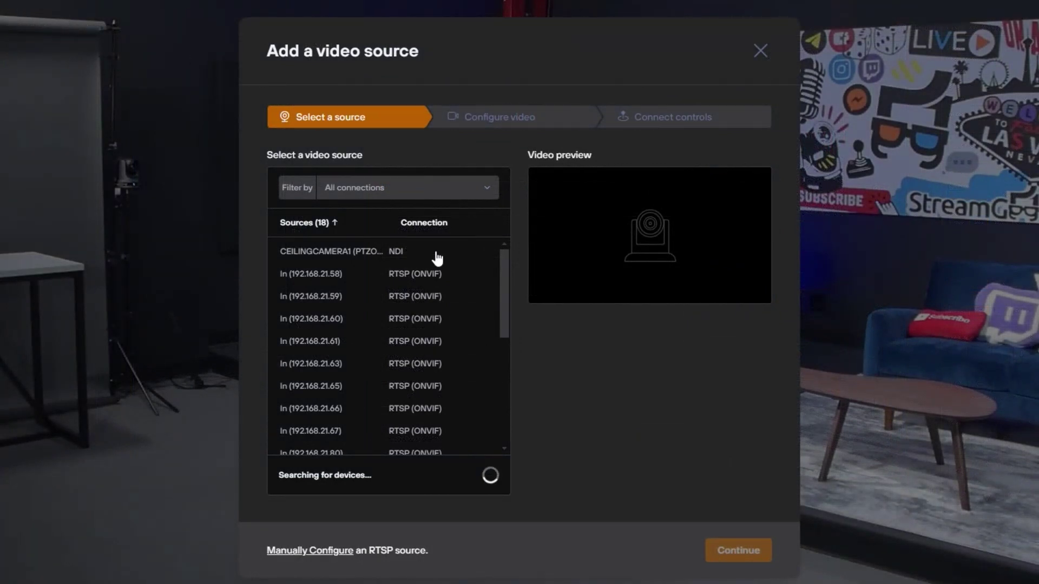
Step: Browse the discovered sources and select the 192.168.21.66 camera instead of 192.168.21.67
mouse_move(502, 260)
mouse_down()
mouse_move(505, 375)
mouse_move(512, 259)
mouse_move(497, 245)
mouse_up()
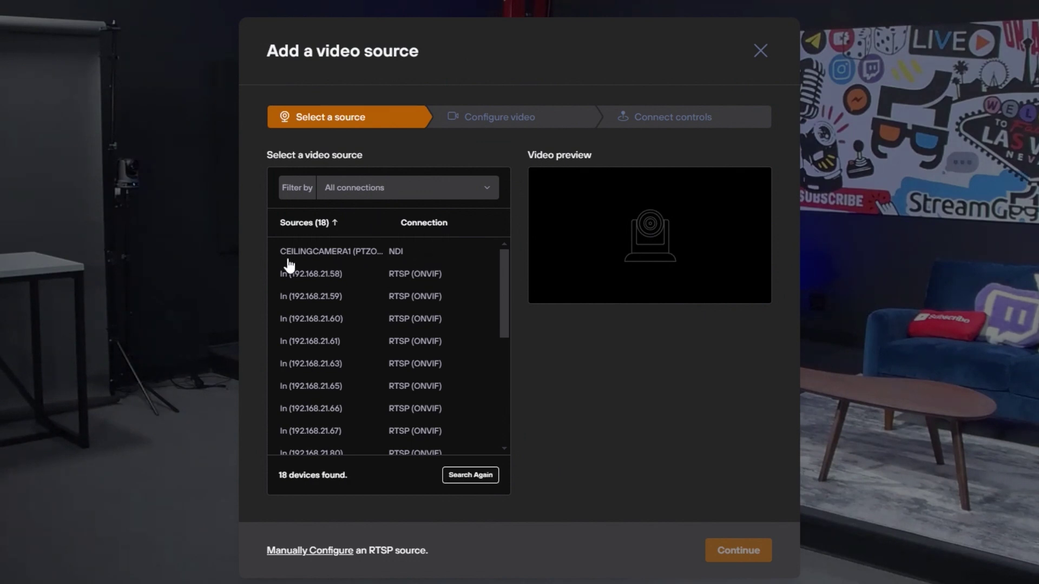
scroll(332, 294, down, 1)
scroll(330, 287, down, 3)
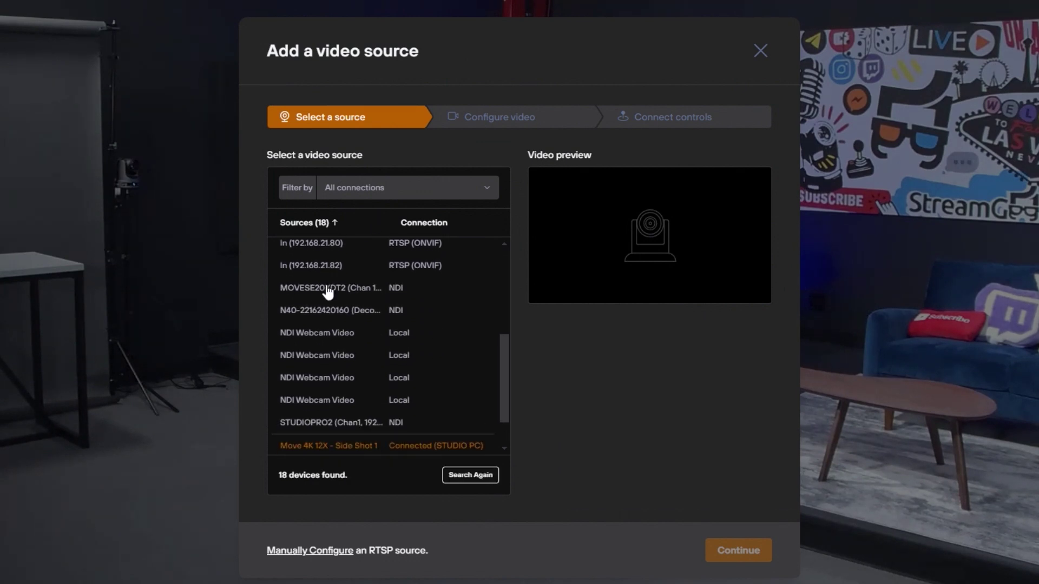
scroll(328, 280, up, 5)
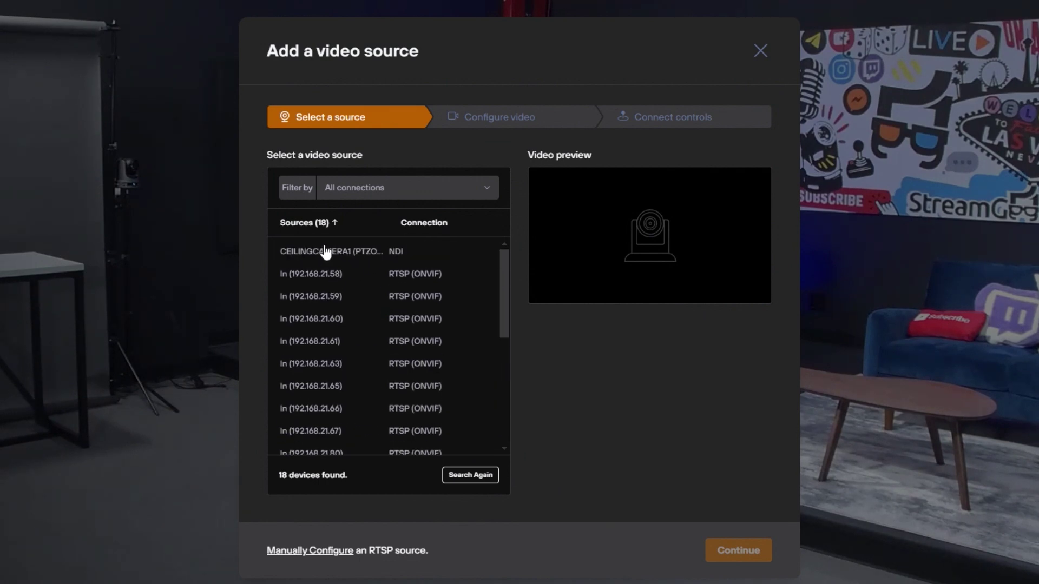
scroll(346, 261, down, 4)
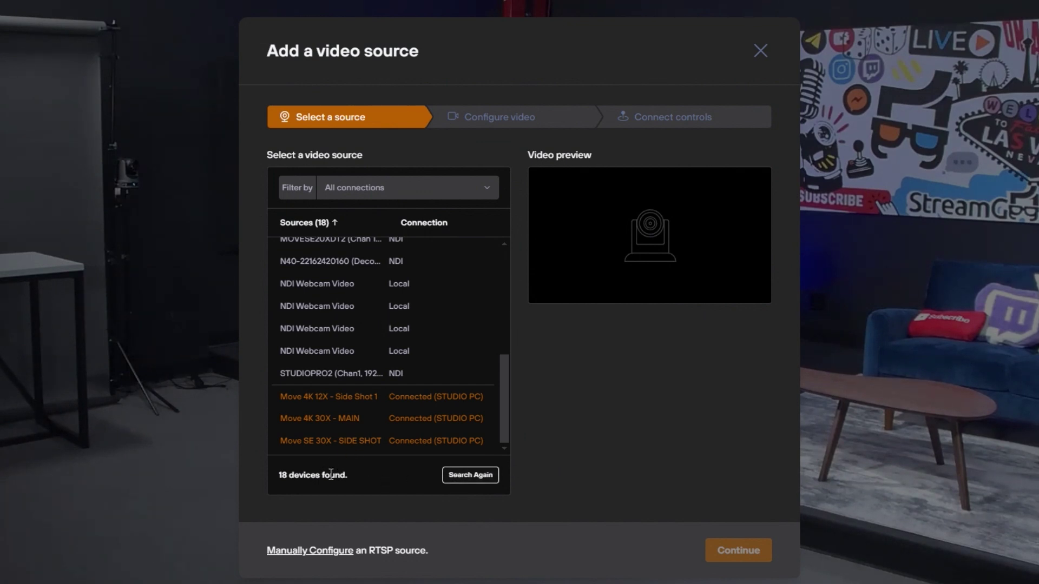
scroll(467, 398, up, 6)
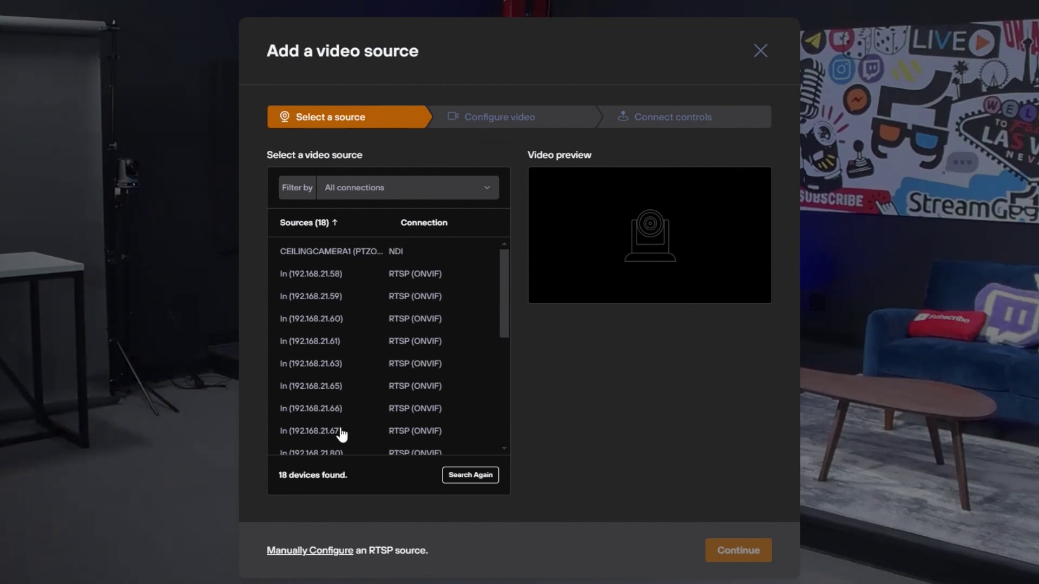
click(340, 433)
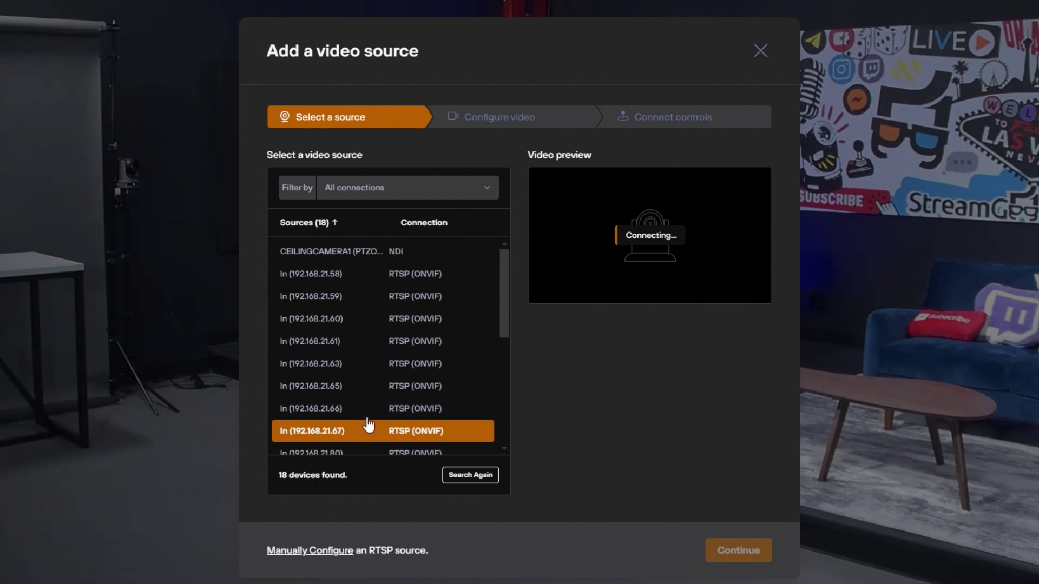
scroll(365, 425, down, 3)
key(Up)
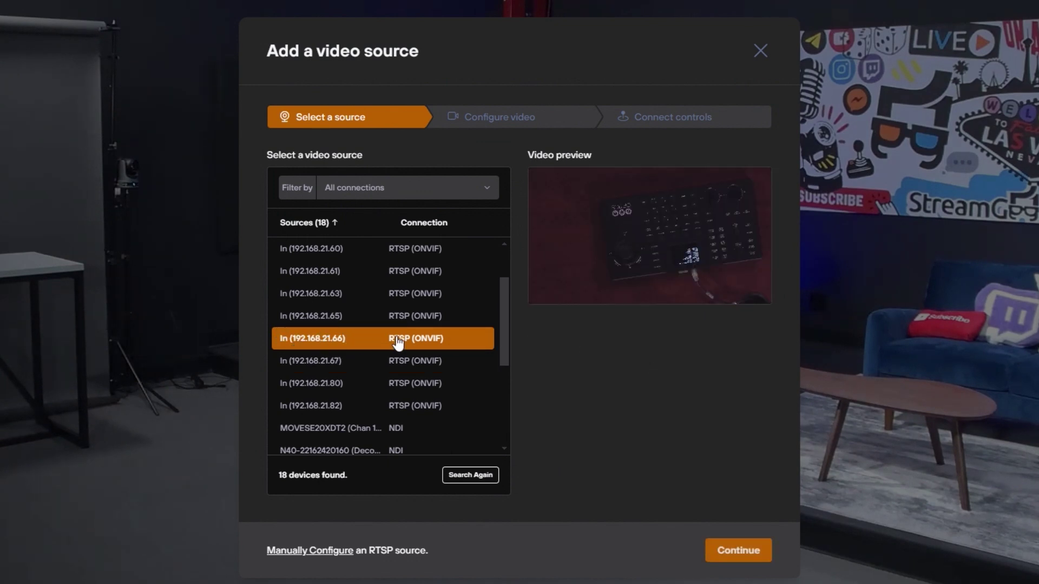
Step: Advance to camera controls and choose brand PTZOptics with model PT12X-Move 4K
click(735, 549)
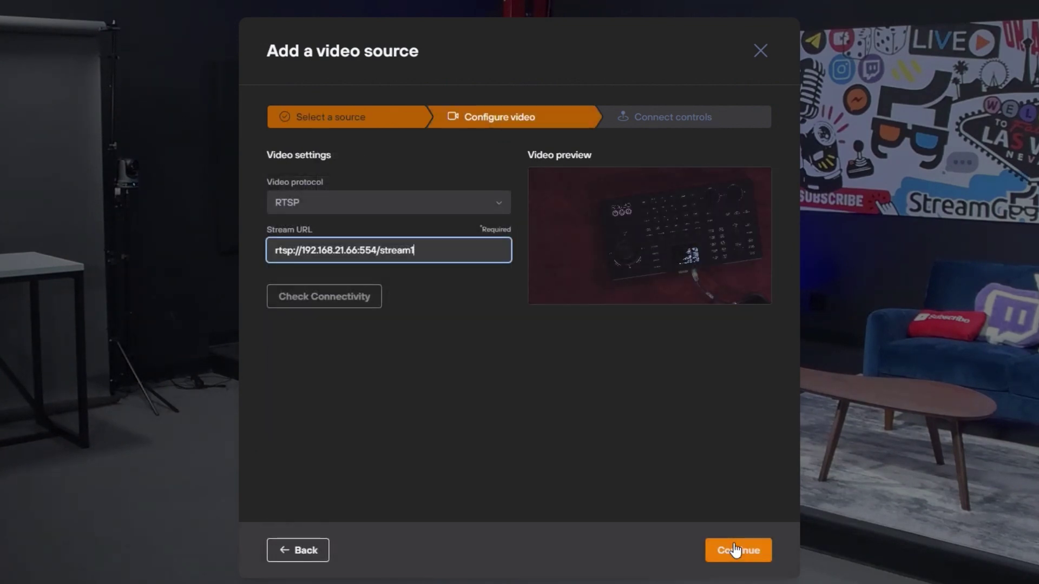
click(720, 550)
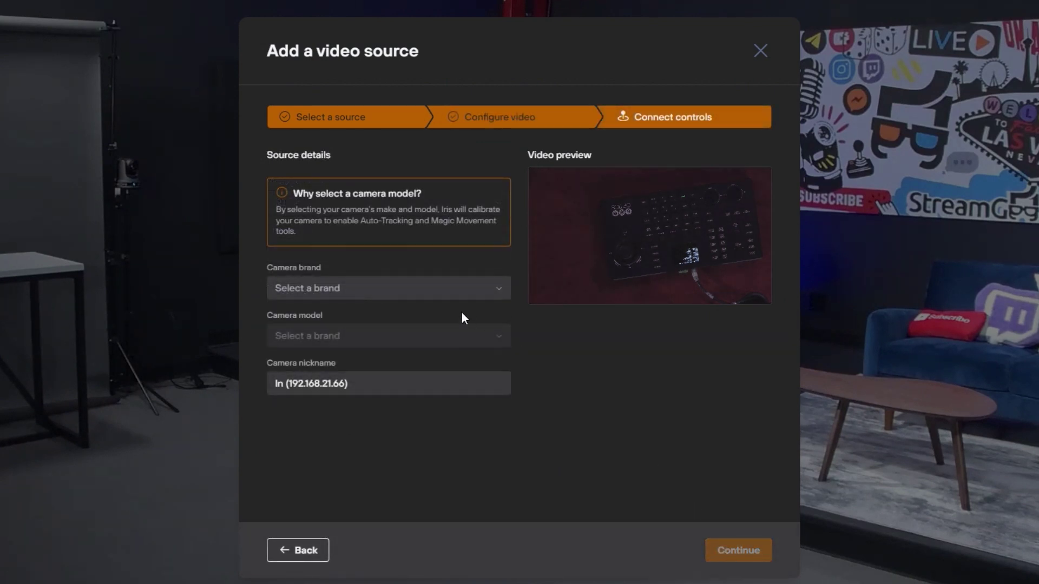
click(453, 296)
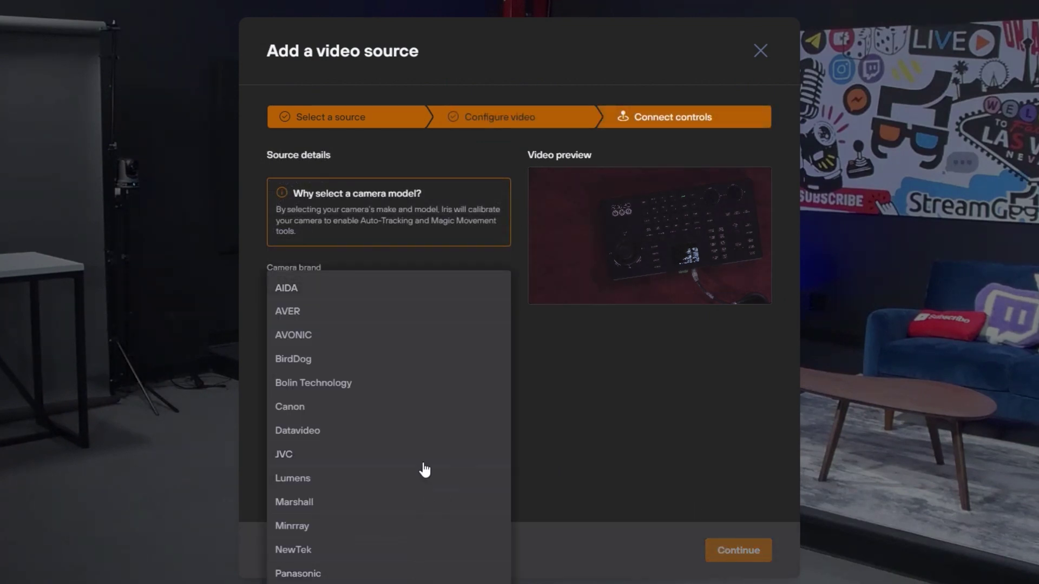
click(390, 575)
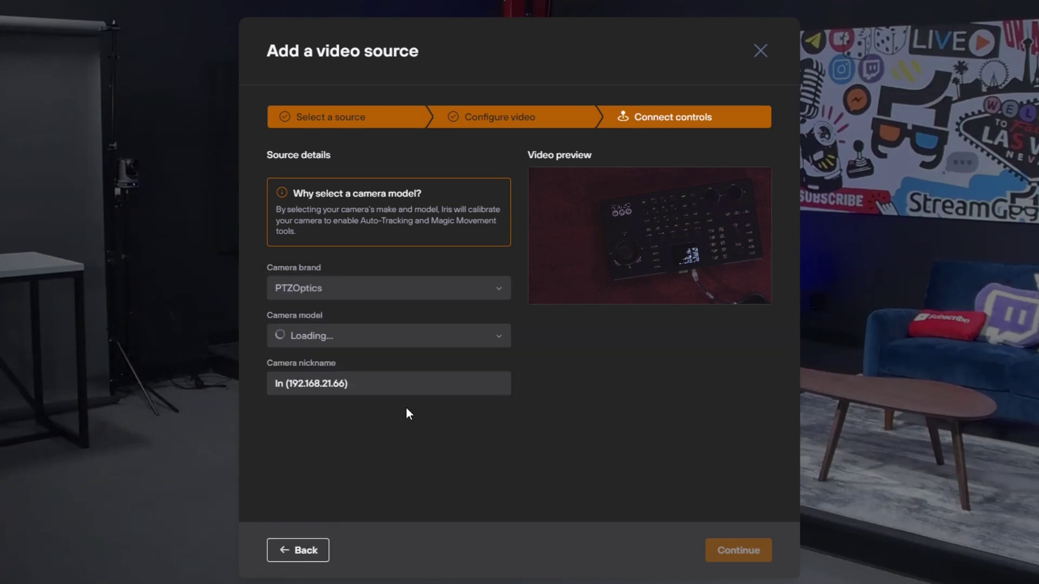
click(401, 344)
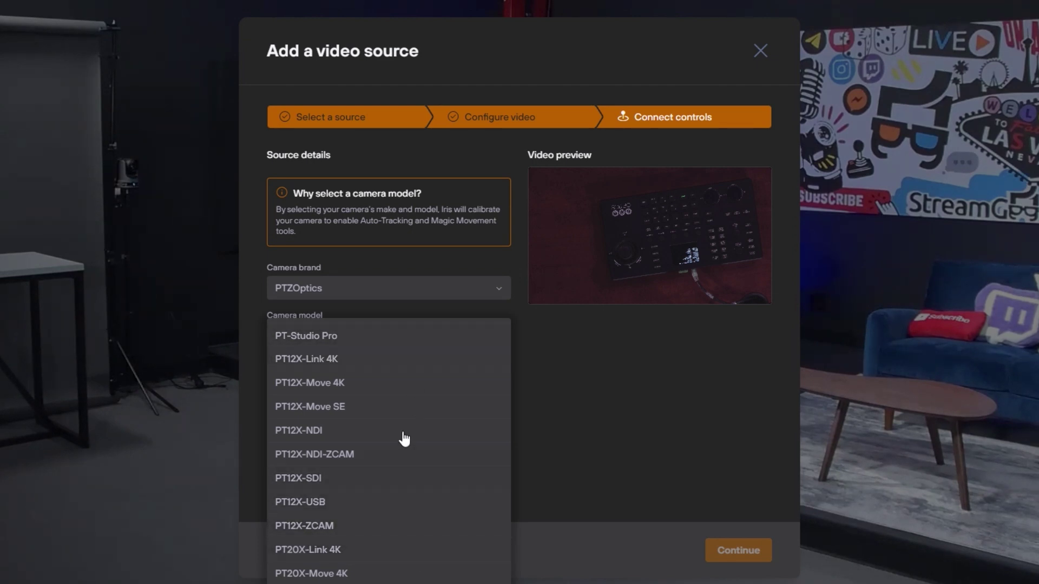
click(406, 384)
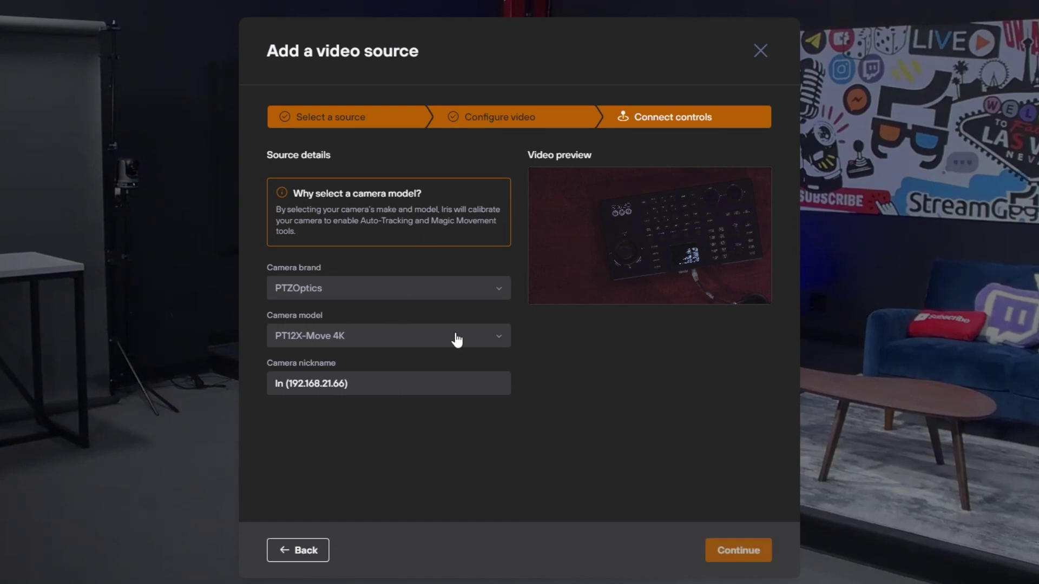
click(735, 553)
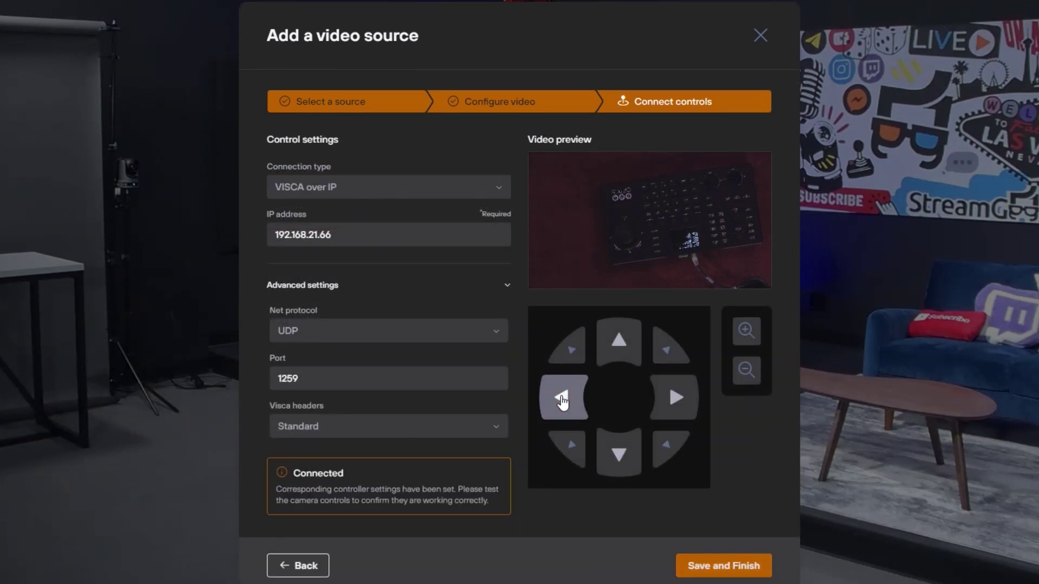
Step: Test-pan the 192.168.21.66 camera, then save it as a Main Studio source
click(675, 403)
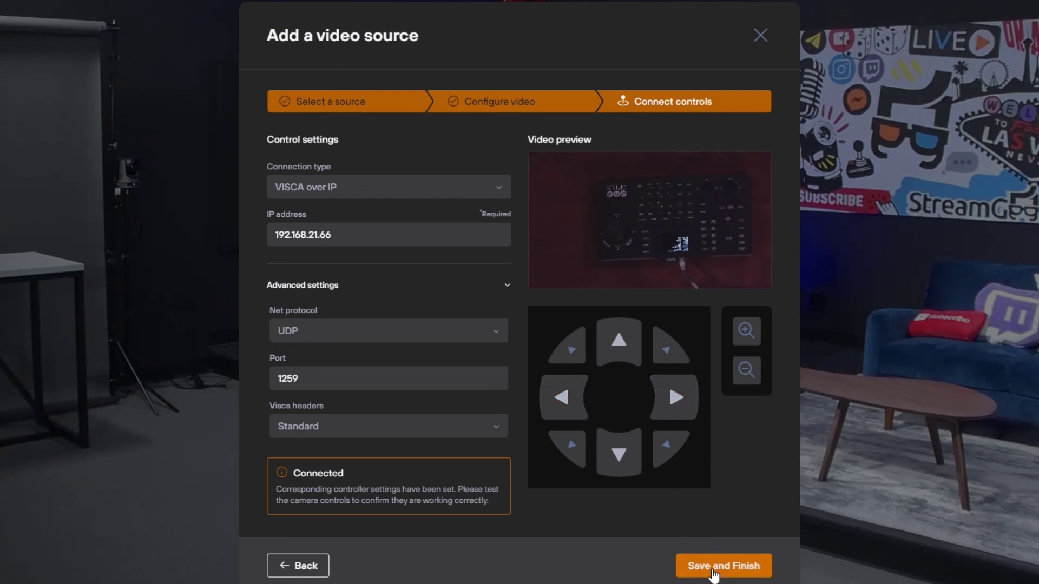
click(715, 565)
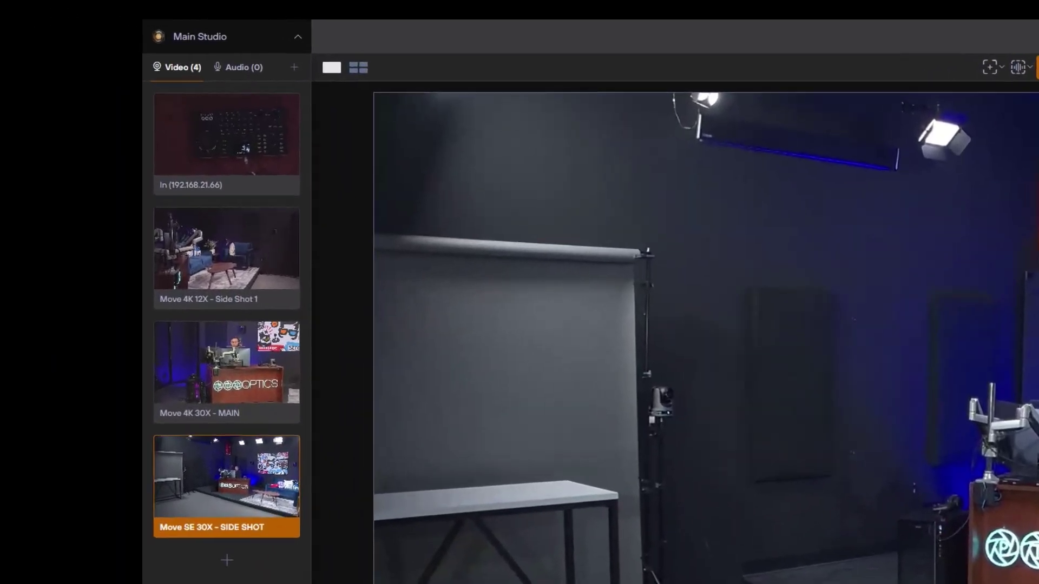
double_click(202, 182)
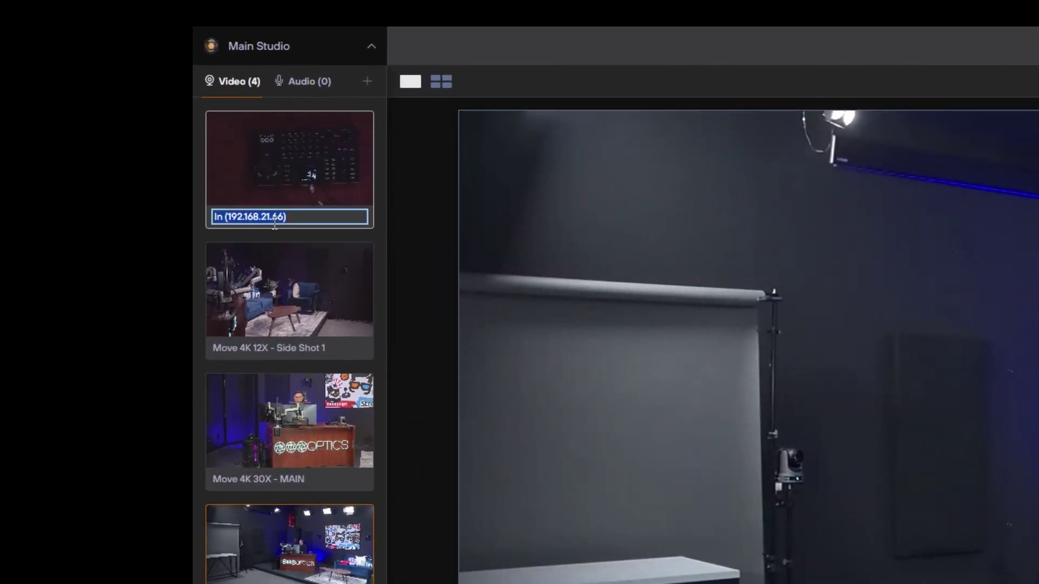
Step: Name the new camera 'Move 4K 12X - Ceiling Camera' and show its feed in the main view
text(Move 4K 12X - Ceiling Camera)
key(Return)
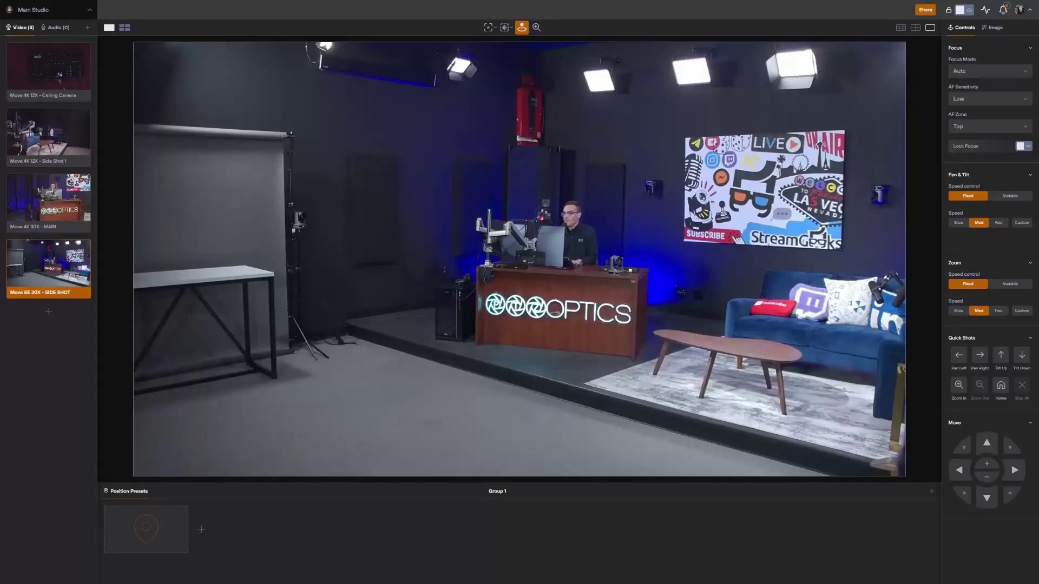
click(59, 73)
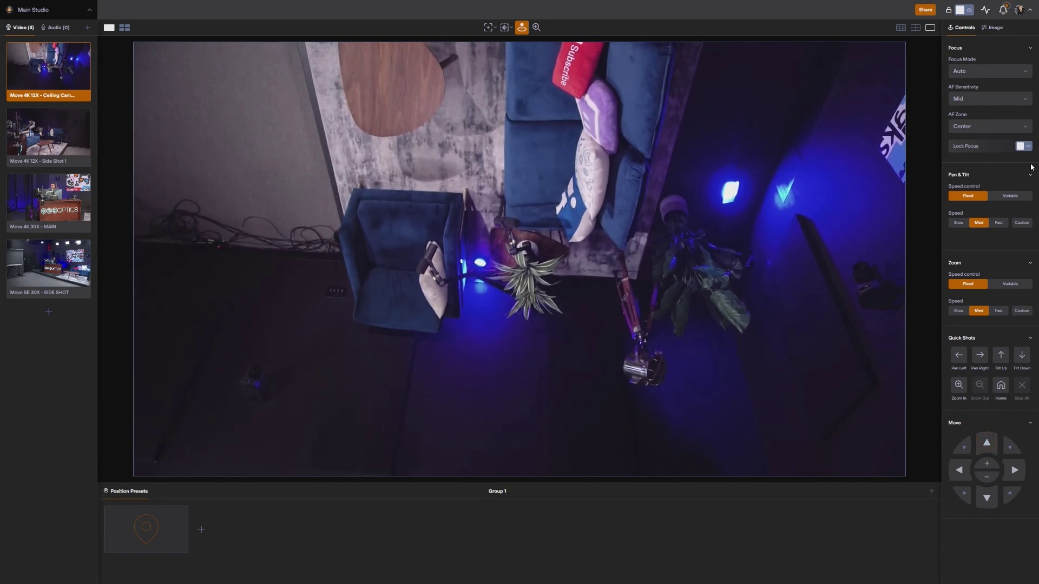
Step: Check the ceiling camera's Picture Effect image setting, leaving it Off
click(993, 28)
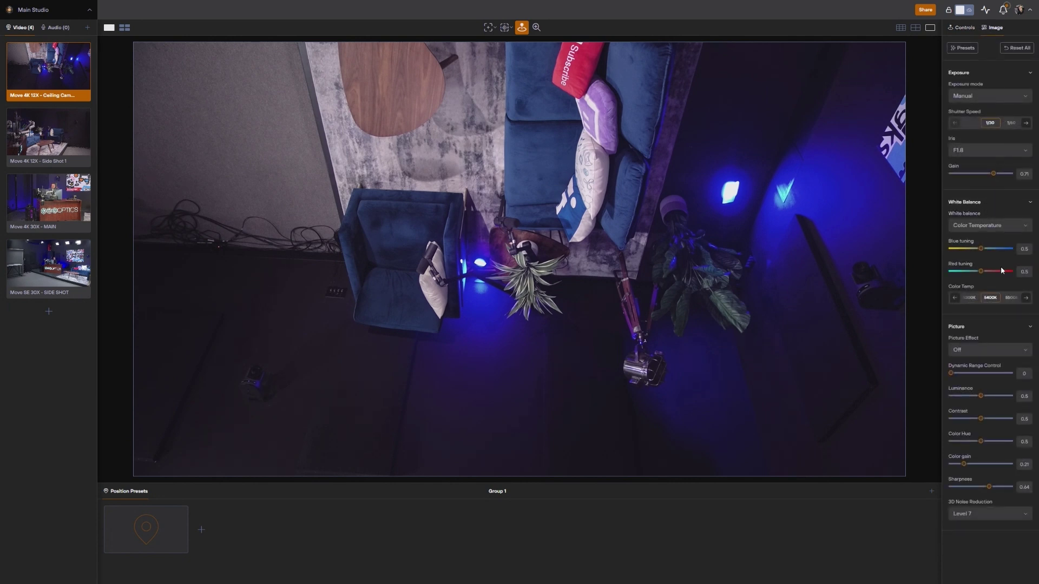
click(985, 349)
click(985, 350)
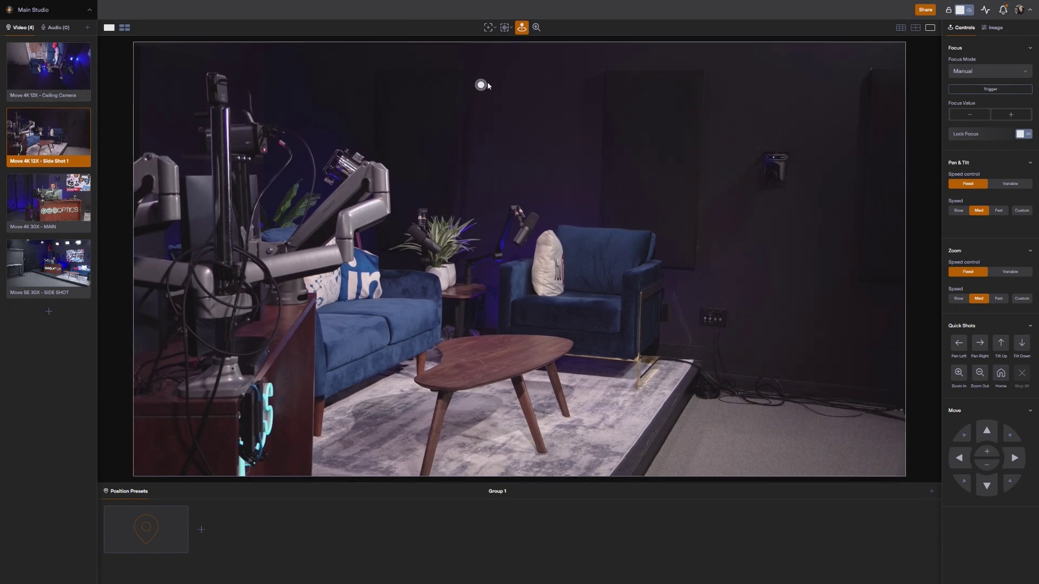
Step: Pan Side Shot 1 to reframe the couch set, then bring up the Invite users panel
drag(400, 128, 439, 132)
drag(603, 136, 564, 138)
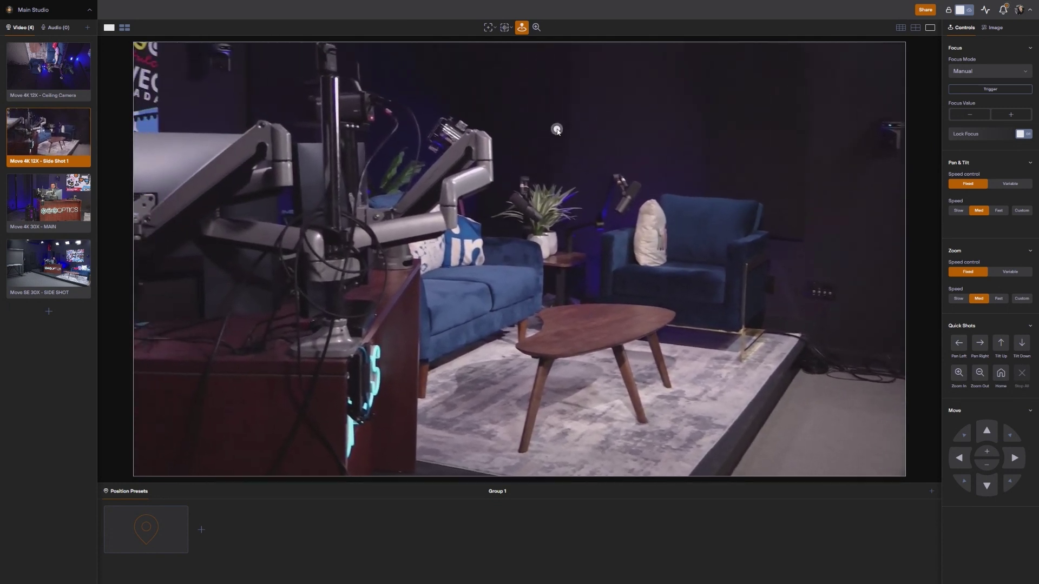
click(926, 13)
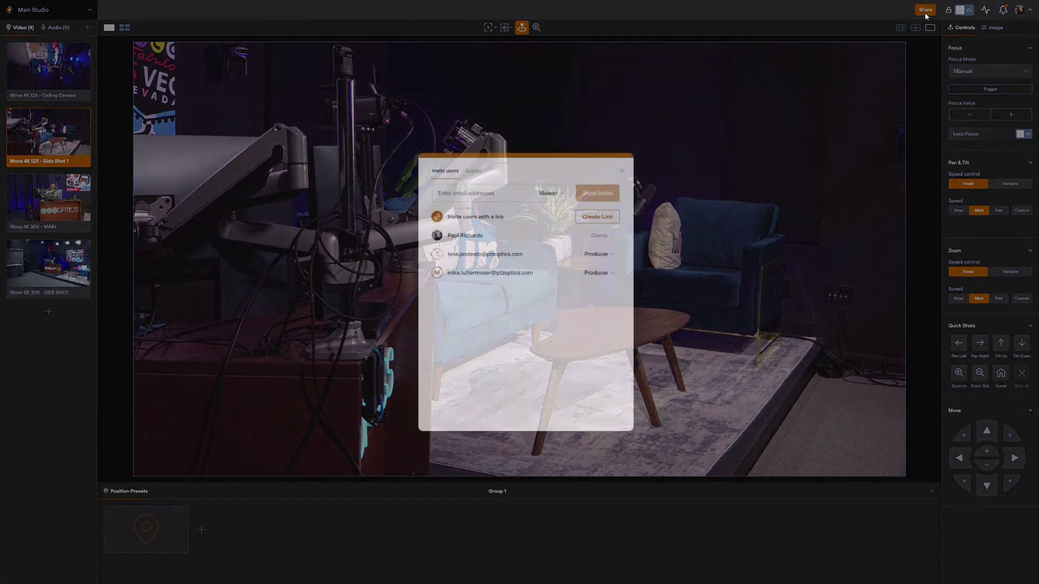